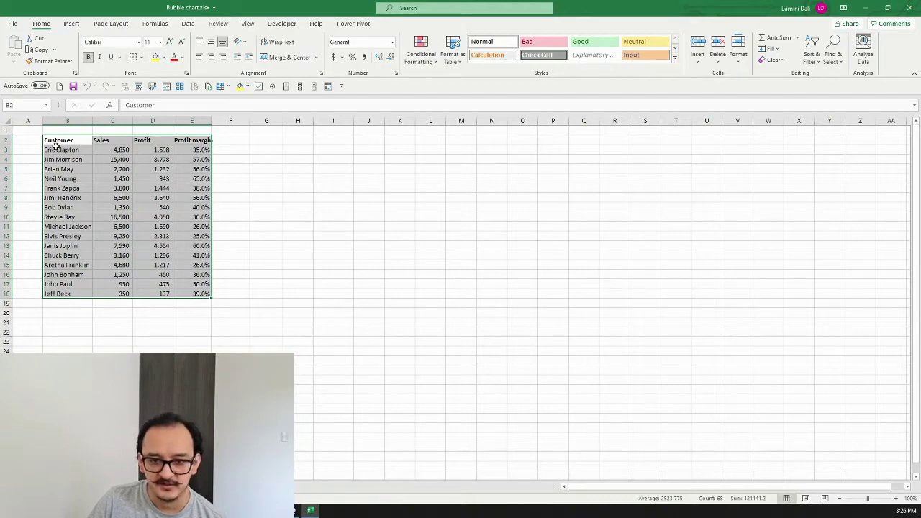
pyautogui.click(69, 140)
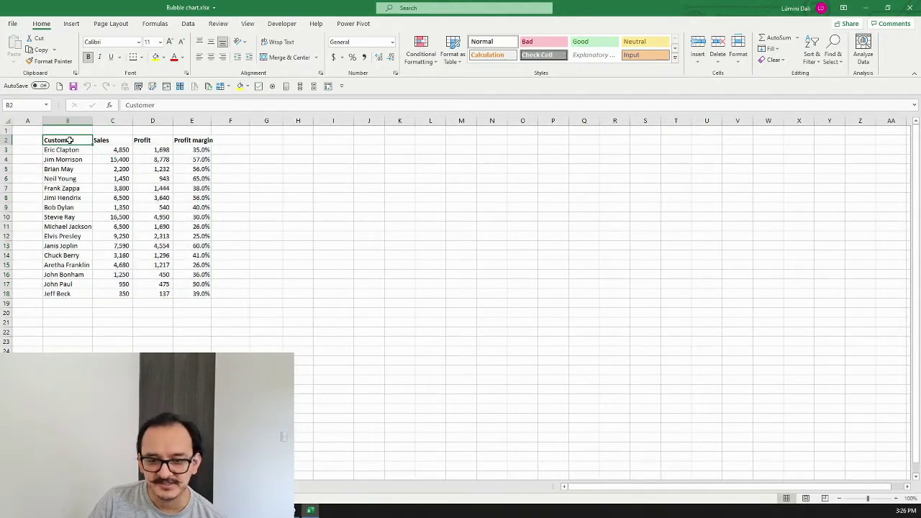
pyautogui.click(108, 140)
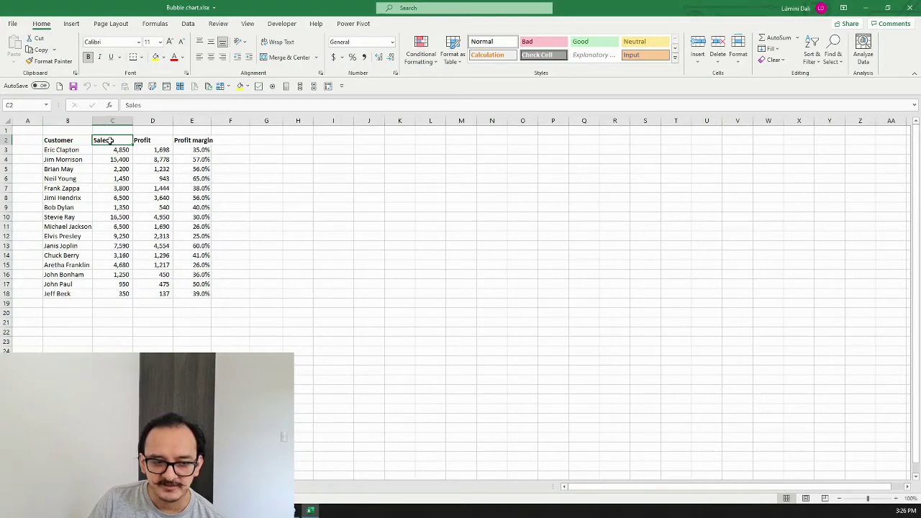
pyautogui.click(154, 140)
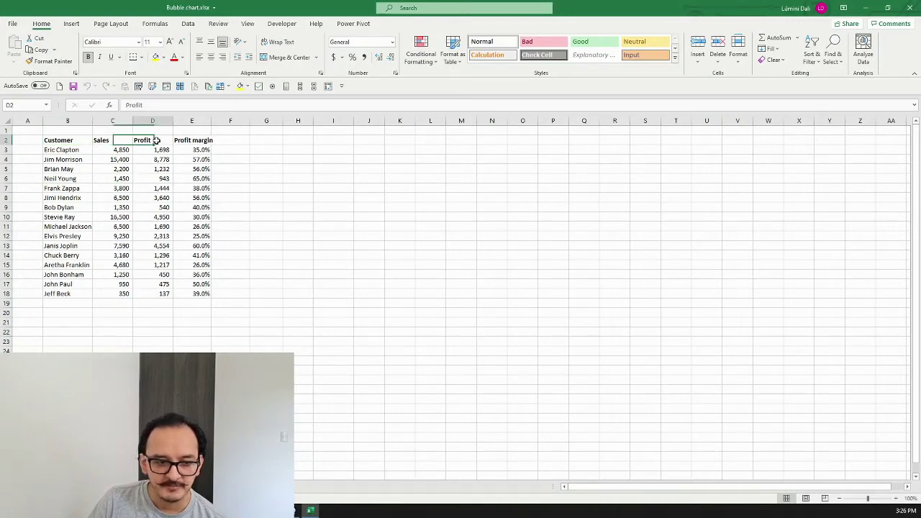
pyautogui.click(197, 141)
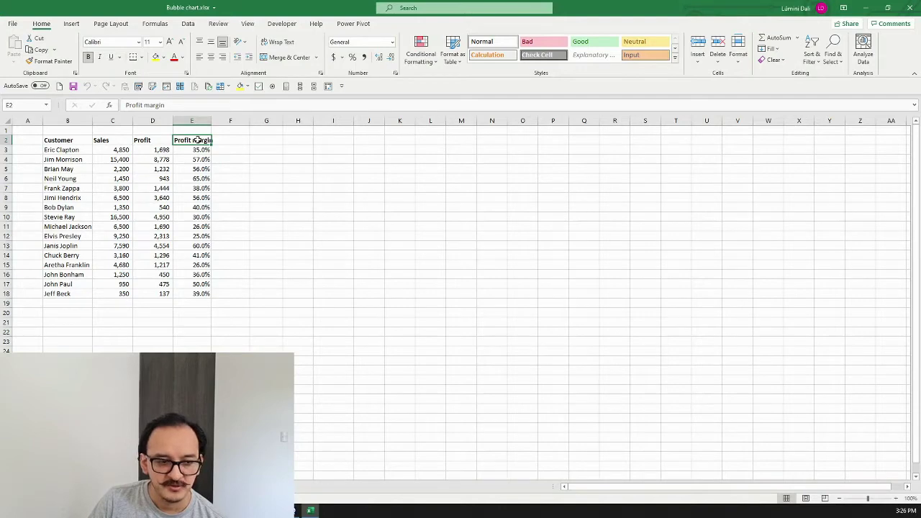
# Insert a 2-D bubble chart based on the customer table in B2:E18.
pyautogui.moveTo(76, 140); pyautogui.dragTo(199, 290)
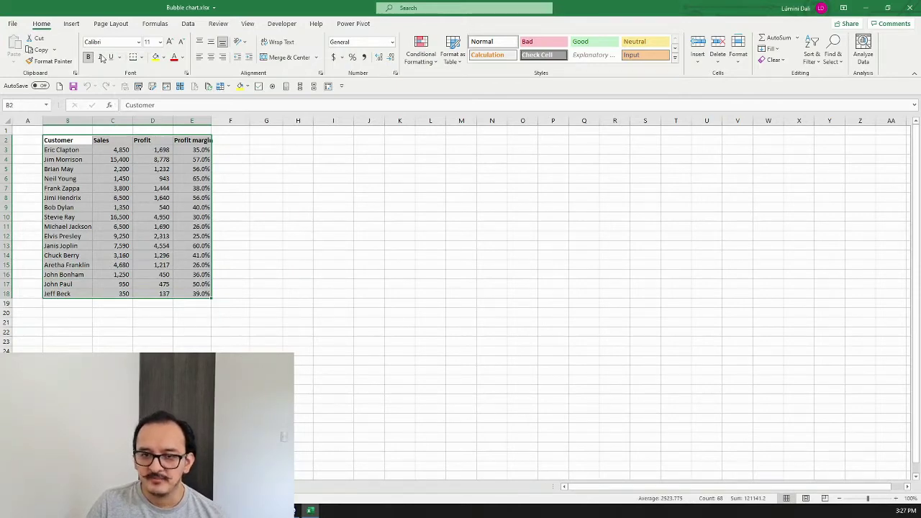
pyautogui.click(71, 24)
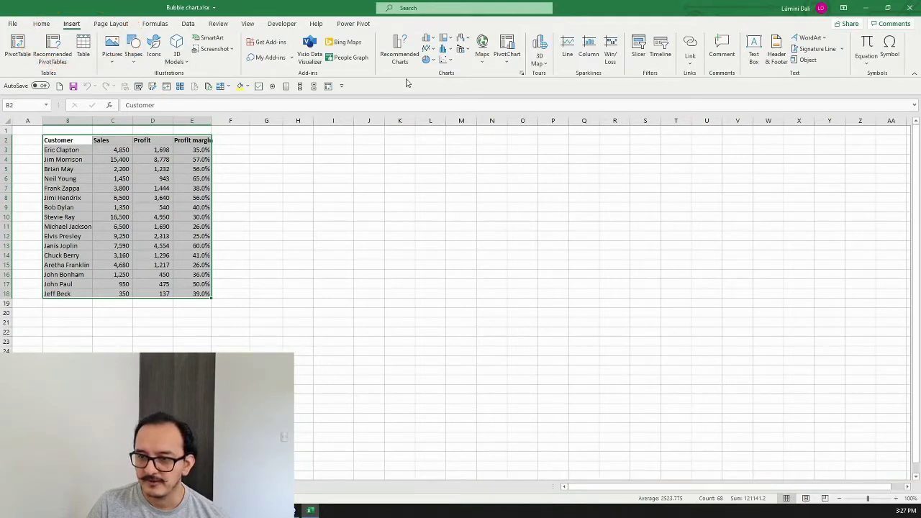
pyautogui.click(450, 62)
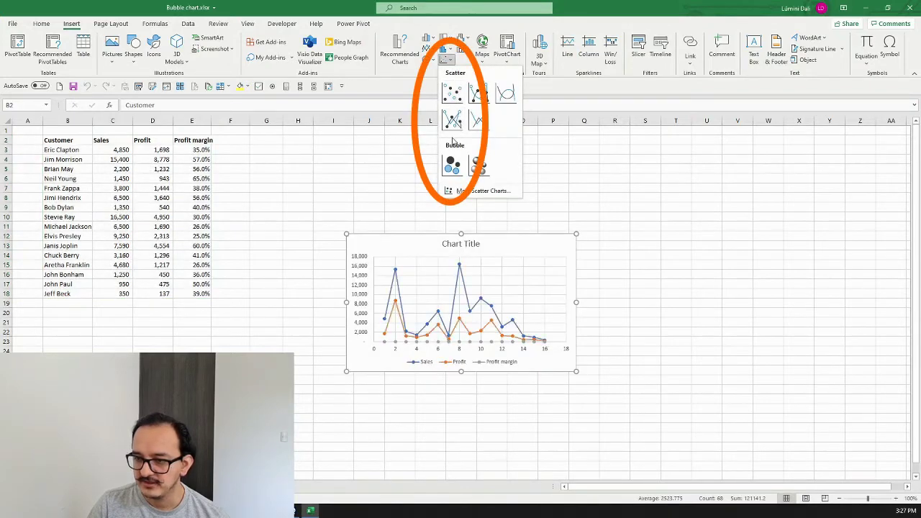
pyautogui.click(453, 164)
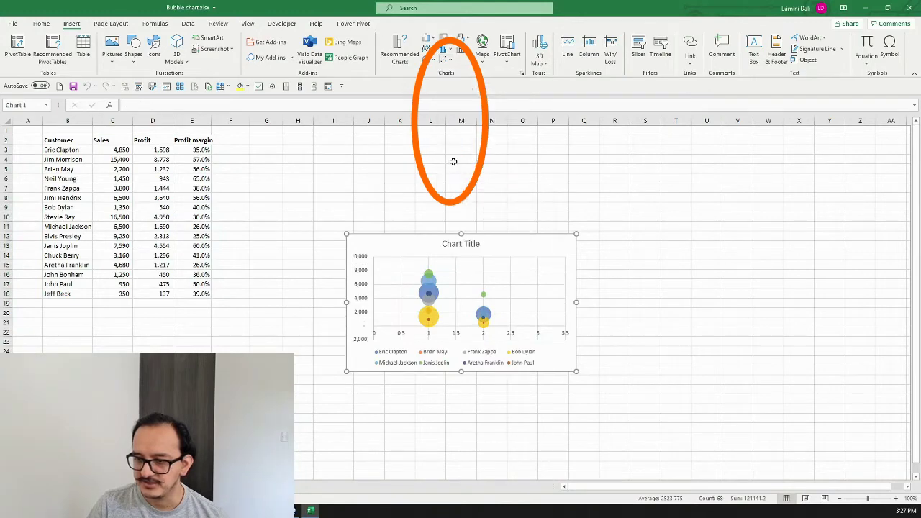
# Move the bubble chart beside the data table and enlarge it to cover about columns F to Q, rows 1 to 22.
pyautogui.moveTo(551, 249); pyautogui.dragTo(457, 150)
pyautogui.moveTo(484, 276); pyautogui.dragTo(621, 340)
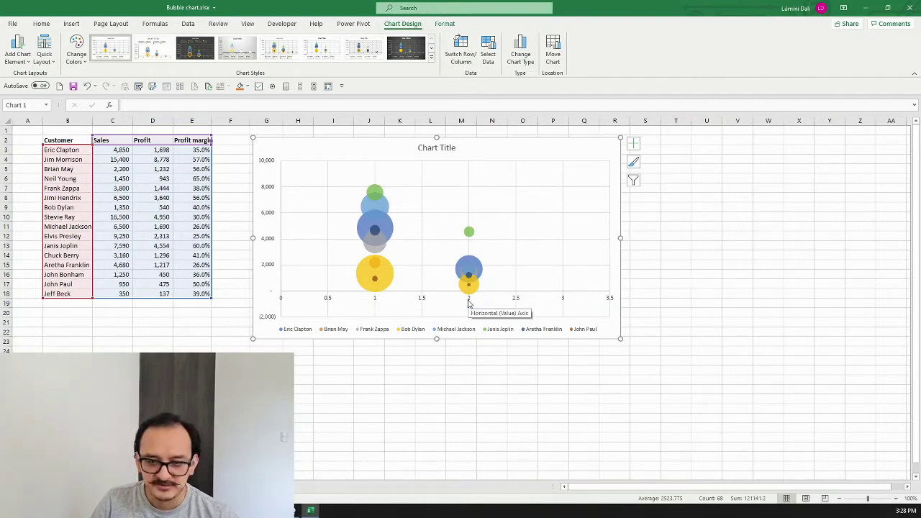
pyautogui.moveTo(389, 150); pyautogui.dragTo(374, 146)
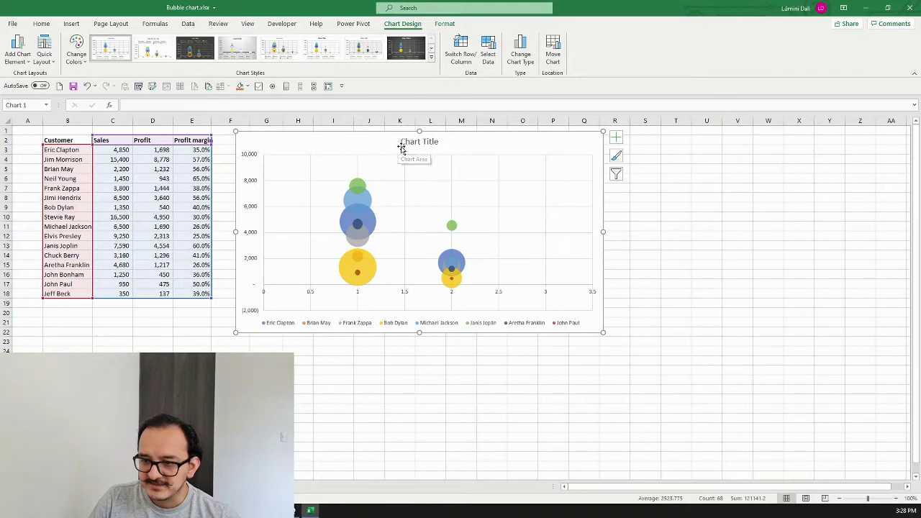
# In the chart's data source, edit the first series and set its X values to the profit in cell D3.
pyautogui.click(489, 56)
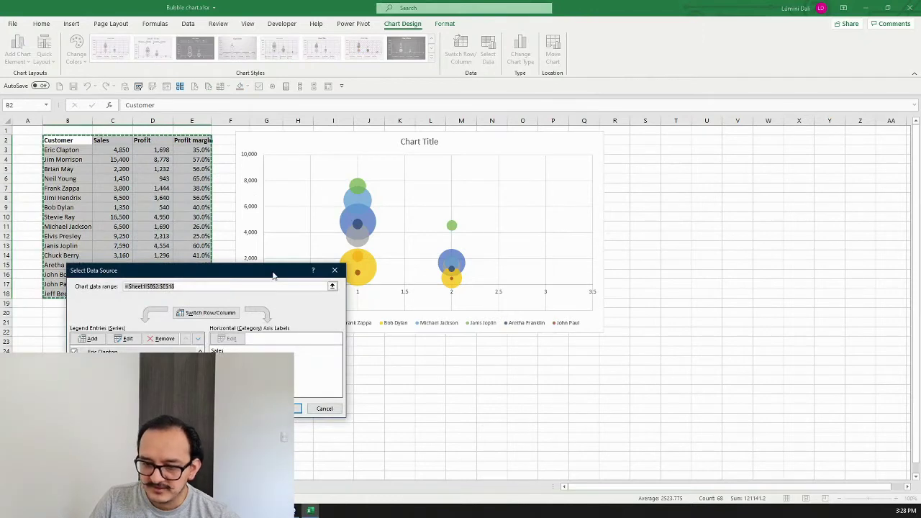
pyautogui.moveTo(275, 270); pyautogui.dragTo(535, 197)
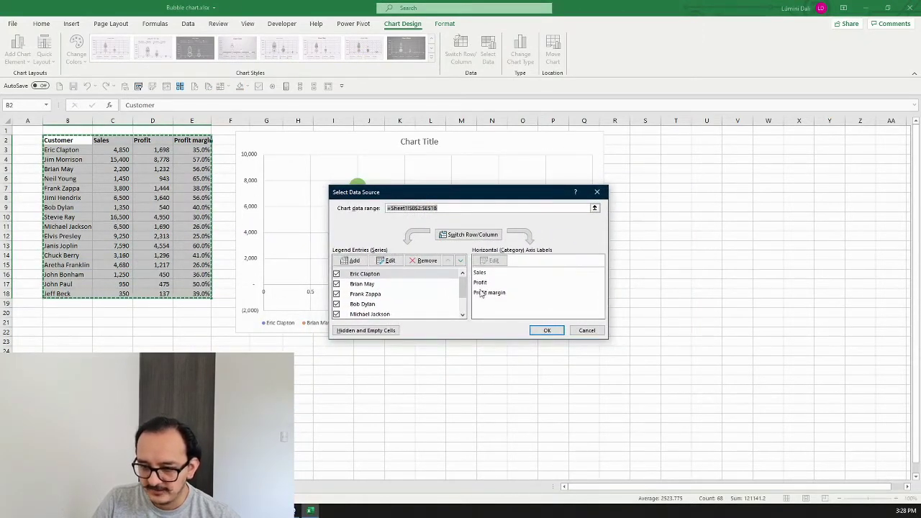
pyautogui.moveTo(464, 288)
pyautogui.mouseDown()
pyautogui.moveTo(463, 303)
pyautogui.moveTo(463, 284)
pyautogui.mouseUp()
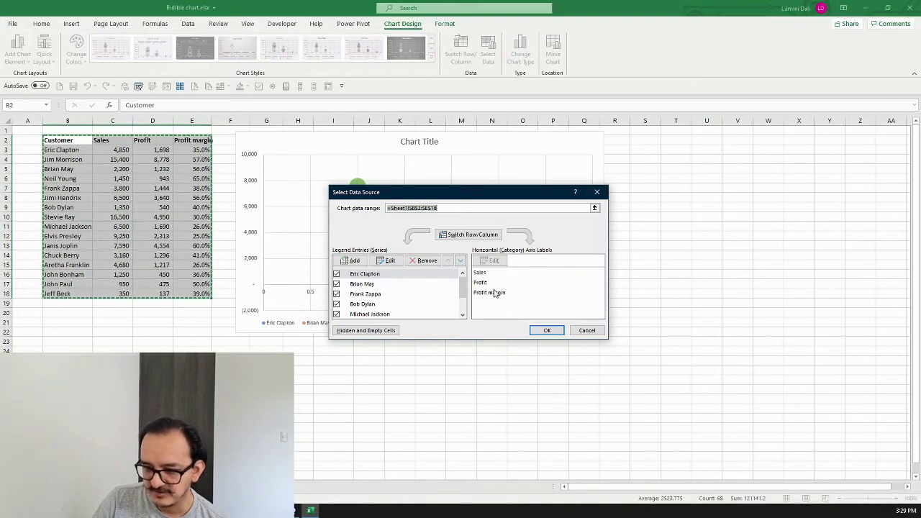
pyautogui.moveTo(436, 192); pyautogui.dragTo(478, 179)
pyautogui.click(408, 260)
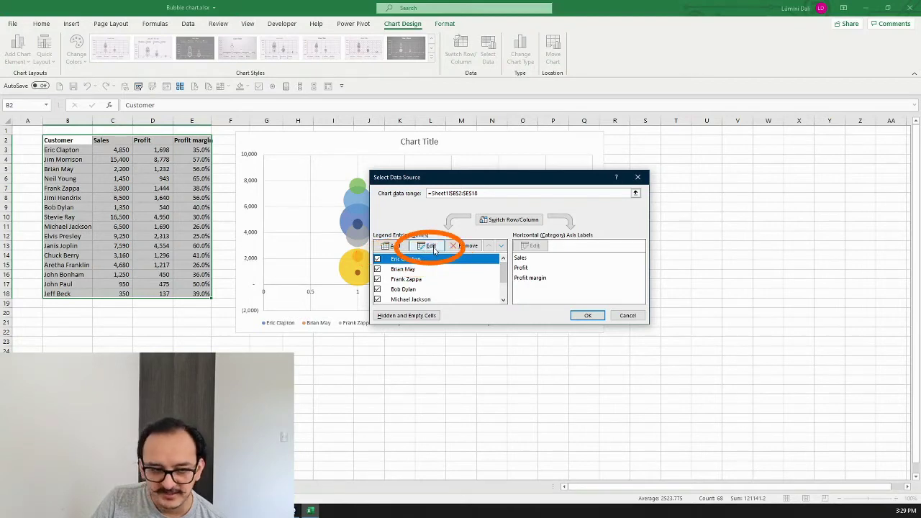
pyautogui.click(434, 249)
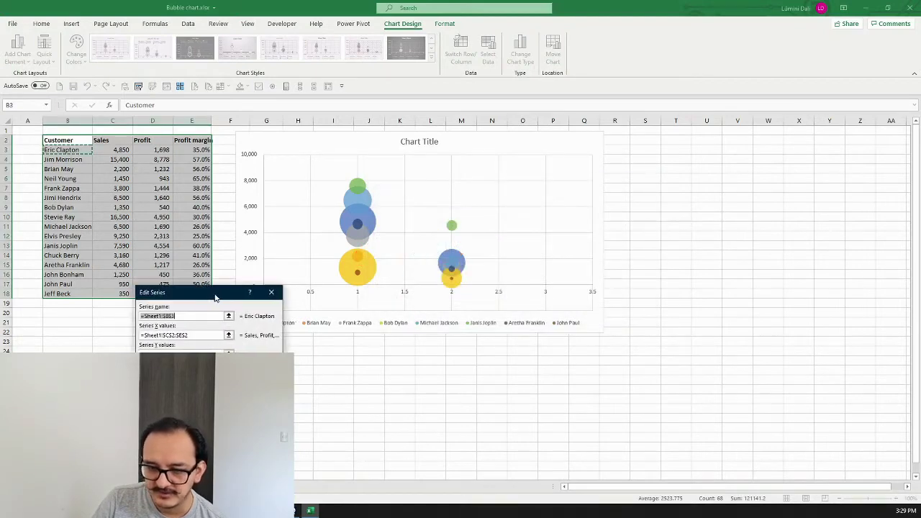
pyautogui.moveTo(213, 298); pyautogui.dragTo(347, 199)
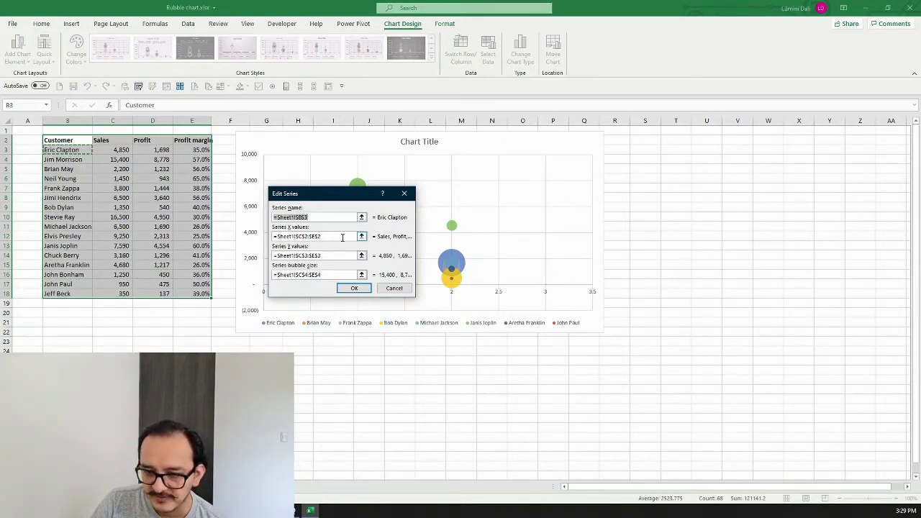
pyautogui.click(342, 236)
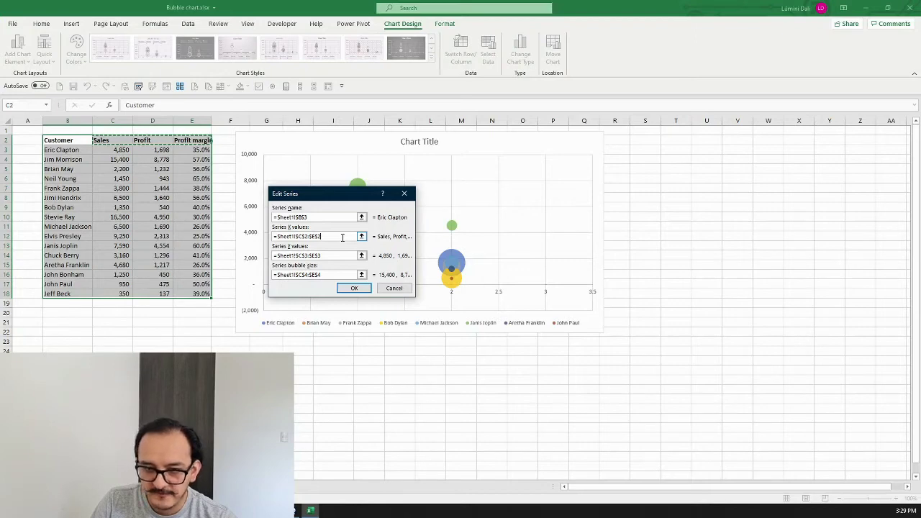
pyautogui.moveTo(342, 238); pyautogui.dragTo(271, 236)
pyautogui.press('BackSpace')
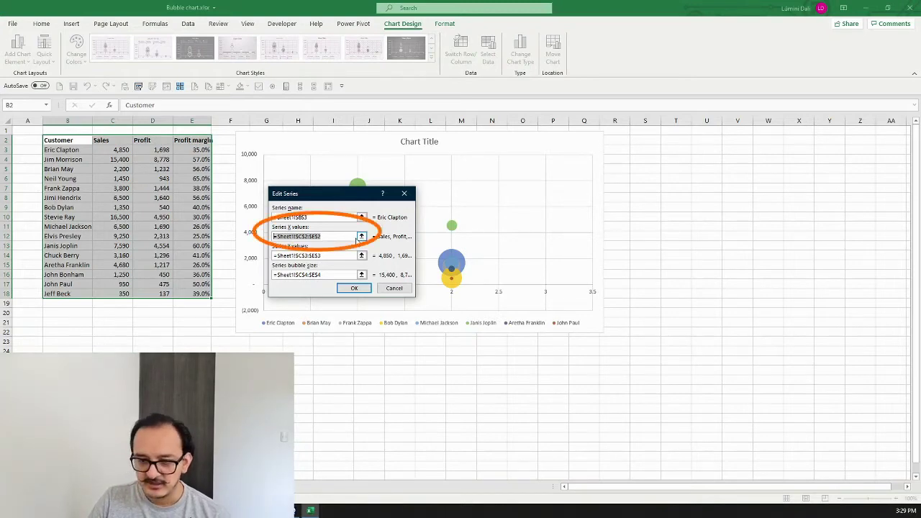
pyautogui.press('BackSpace')
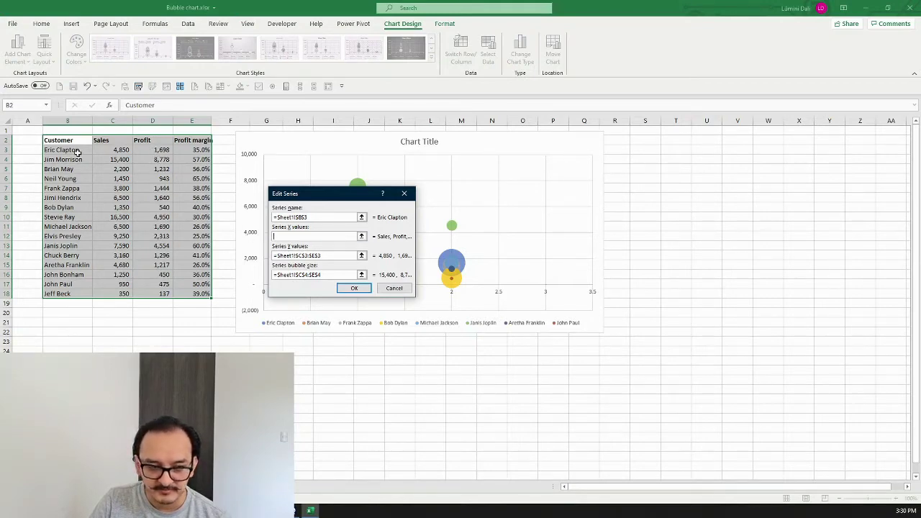
pyautogui.click(153, 149)
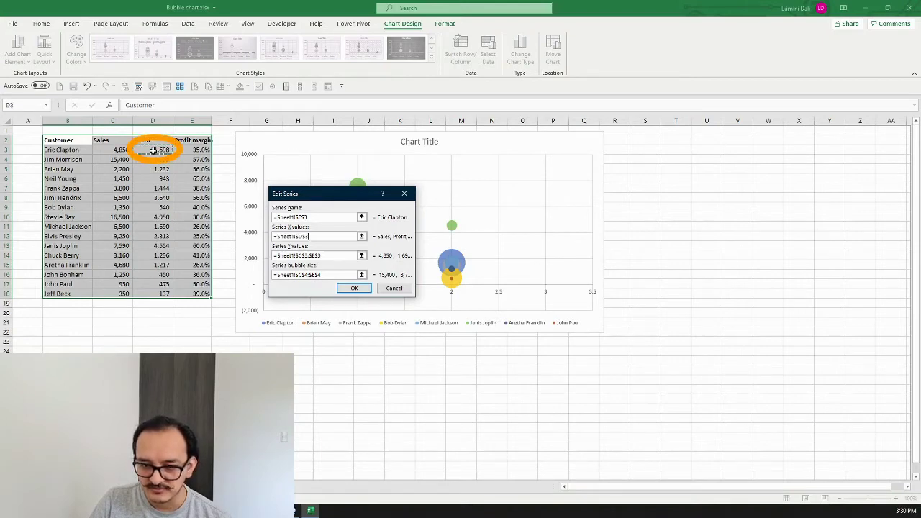
# Replace the first series' Y values with the profit margin in cell E3.
pyautogui.click(333, 255)
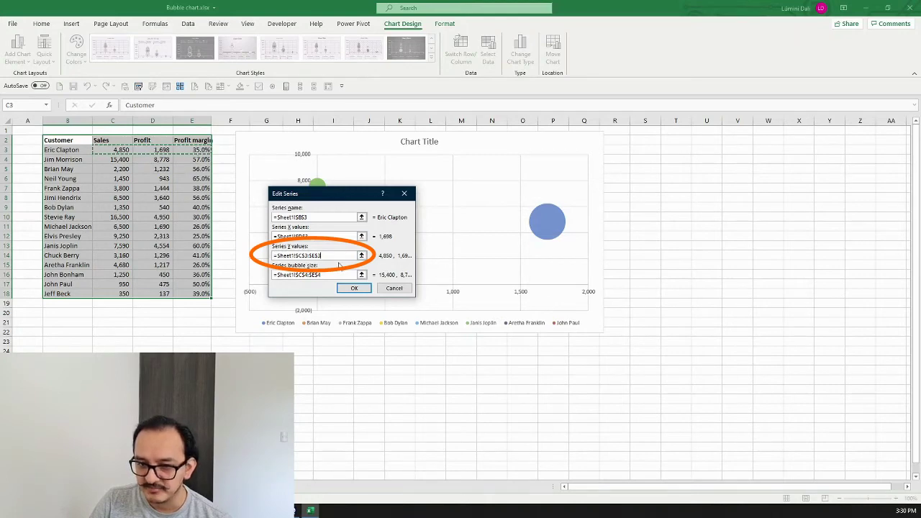
pyautogui.moveTo(321, 257); pyautogui.dragTo(275, 257)
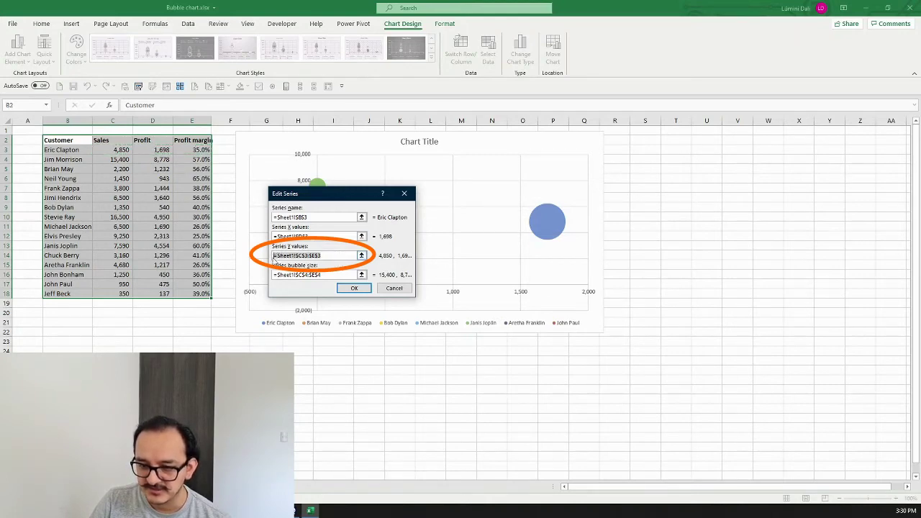
pyautogui.press('BackSpace')
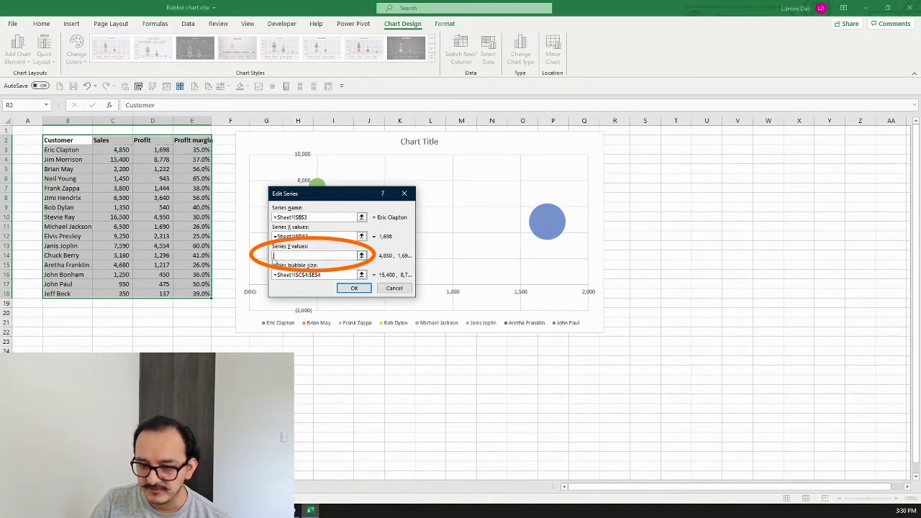
pyautogui.click(185, 149)
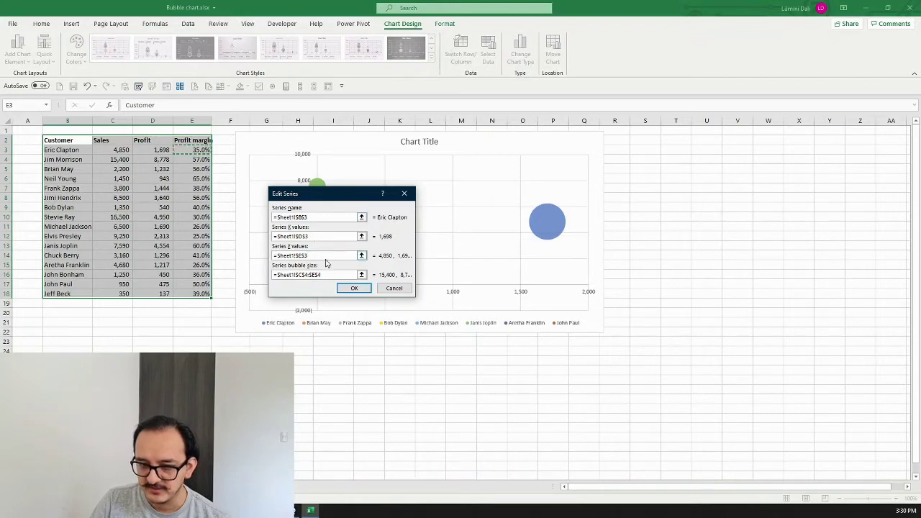
# Set the first series' bubble size to the sales in cell C3 and apply the data source changes.
pyautogui.click(331, 274)
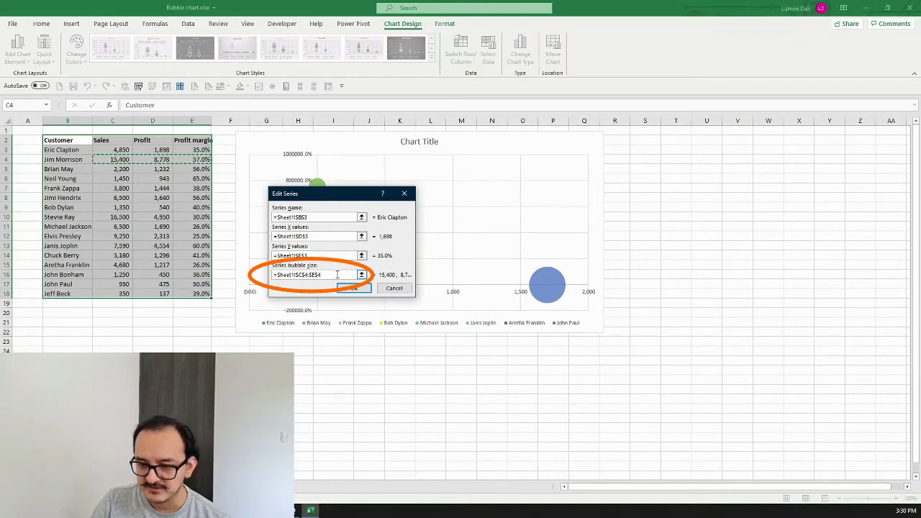
pyautogui.moveTo(331, 274); pyautogui.dragTo(274, 276)
pyautogui.press('BackSpace')
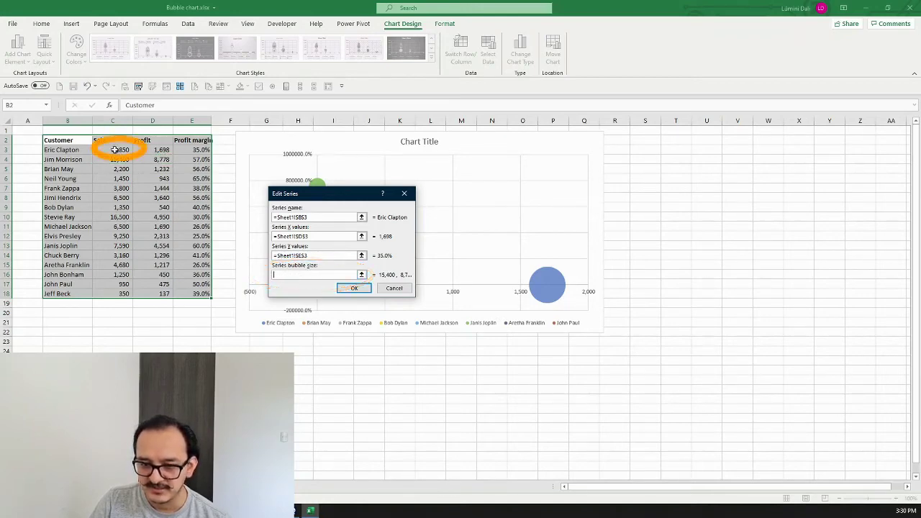
pyautogui.click(115, 150)
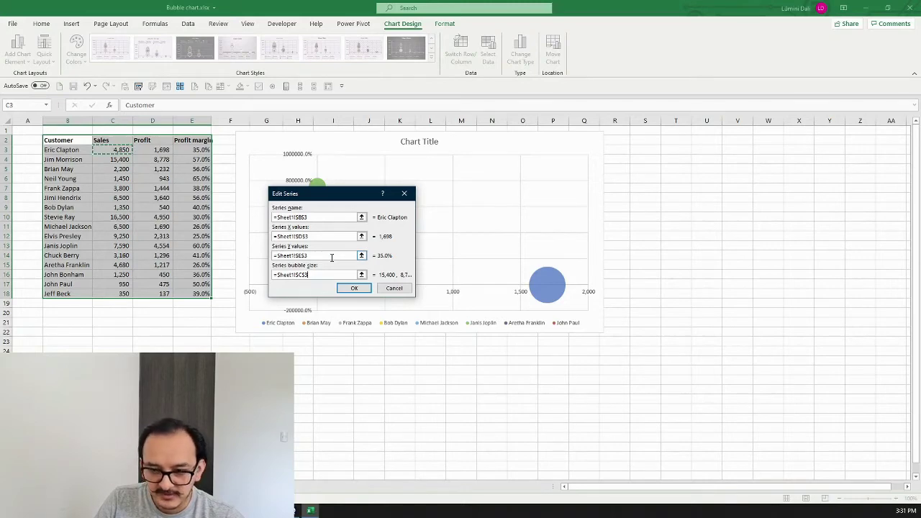
pyautogui.click(353, 289)
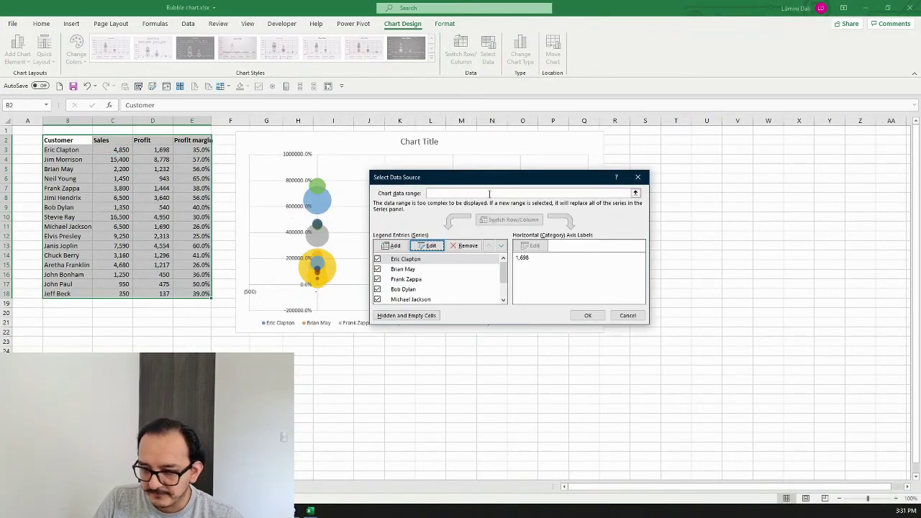
pyautogui.moveTo(506, 185); pyautogui.dragTo(423, 159)
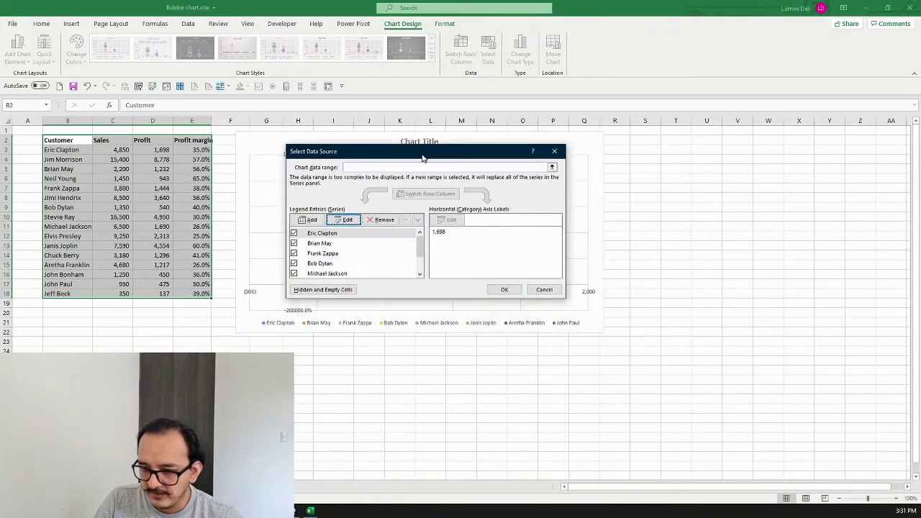
pyautogui.click(504, 290)
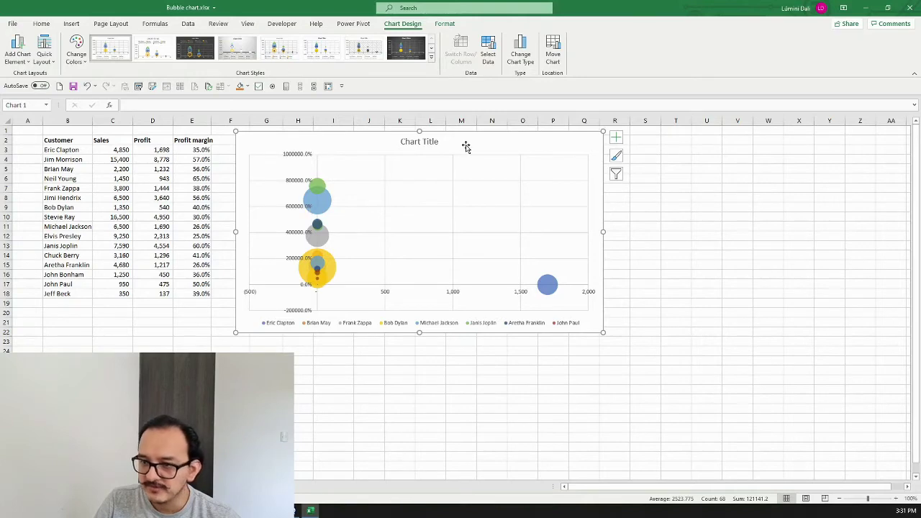
# In the chart's data source, edit the second series and set its X values to the profit in cell D5.
pyautogui.click(488, 58)
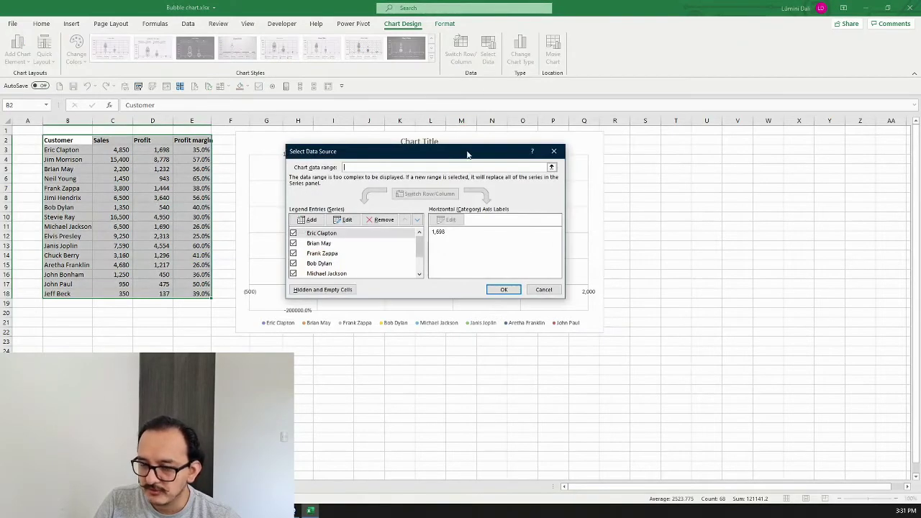
pyautogui.moveTo(467, 153); pyautogui.dragTo(410, 118)
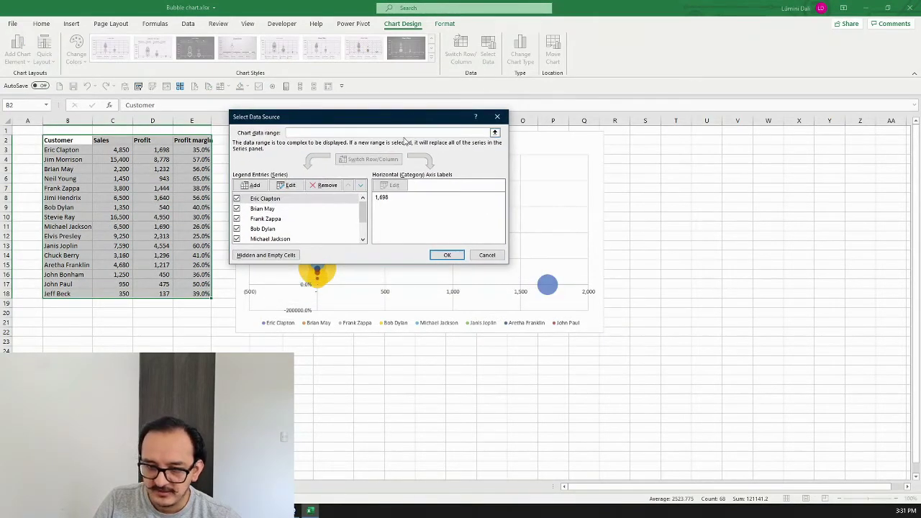
pyautogui.click(280, 210)
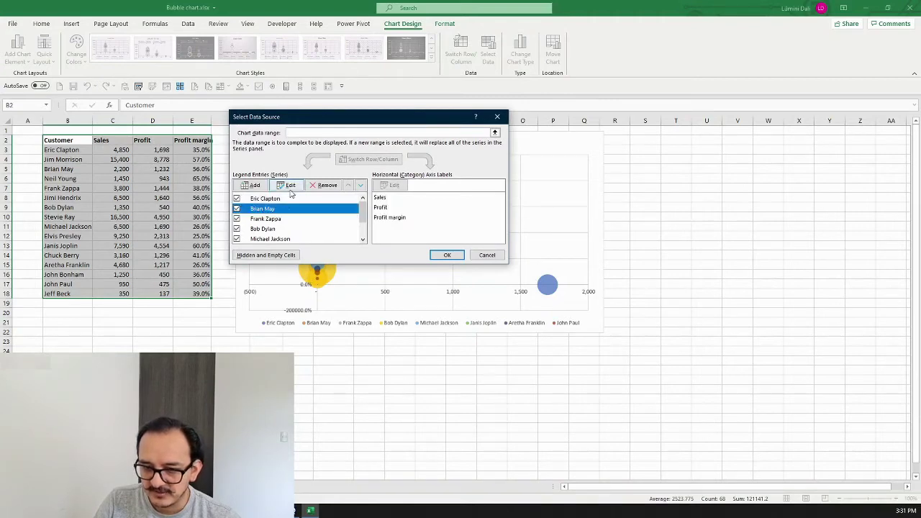
pyautogui.click(290, 186)
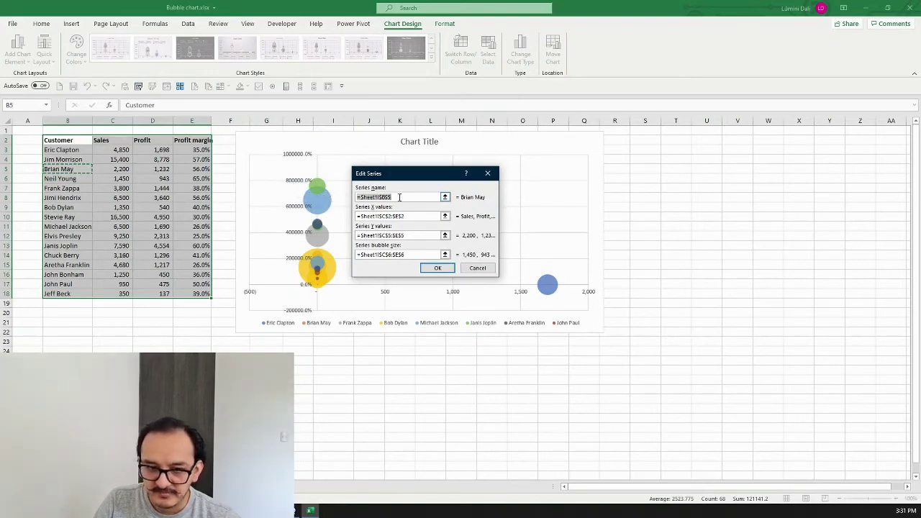
pyautogui.press('Tab')
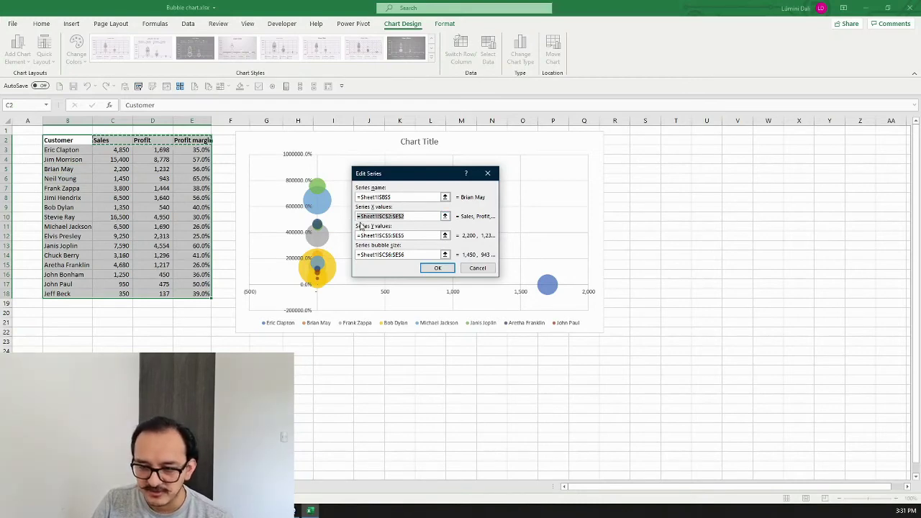
pyautogui.press('BackSpace')
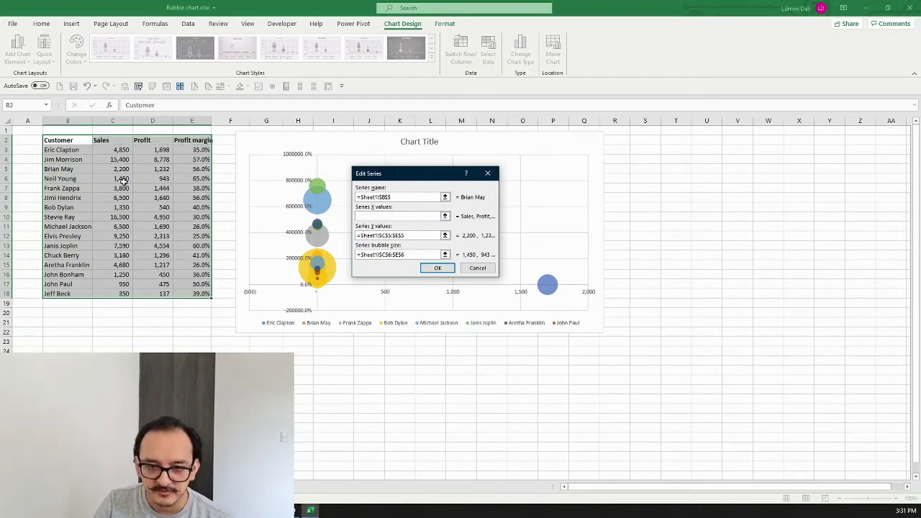
pyautogui.click(153, 170)
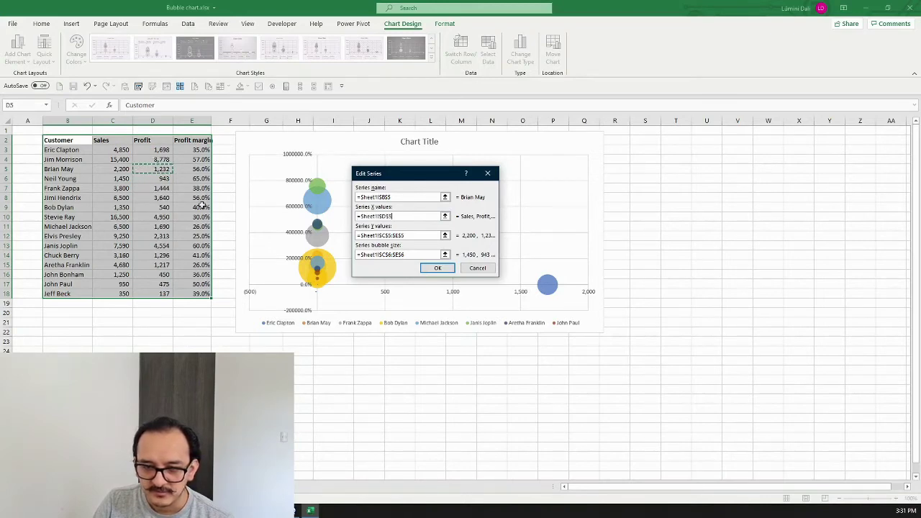
# Replace the second series' Y values with the profit margin in cell E5.
pyautogui.moveTo(408, 236); pyautogui.dragTo(356, 239)
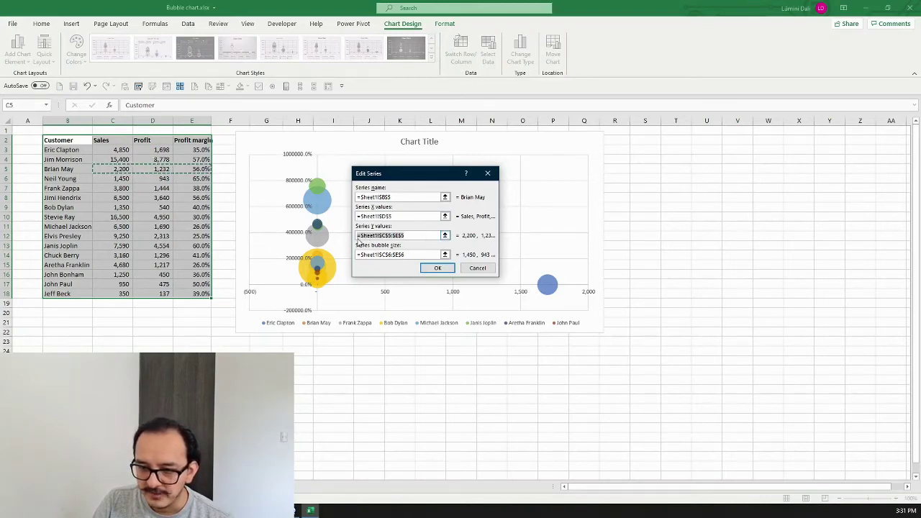
pyautogui.press('BackSpace')
pyautogui.click(191, 169)
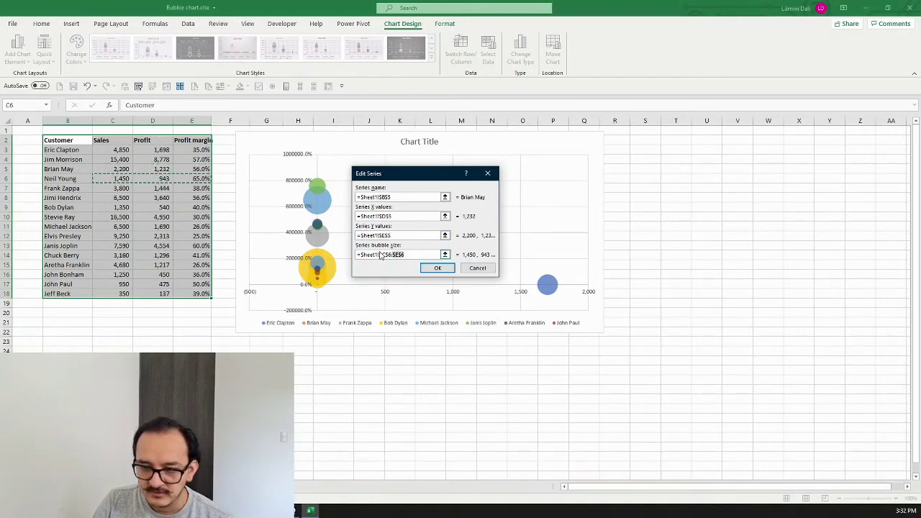
# Set the second series' bubble size to the sales in cell C5 and apply the data source changes.
pyautogui.moveTo(426, 255); pyautogui.dragTo(356, 256)
pyautogui.press('BackSpace')
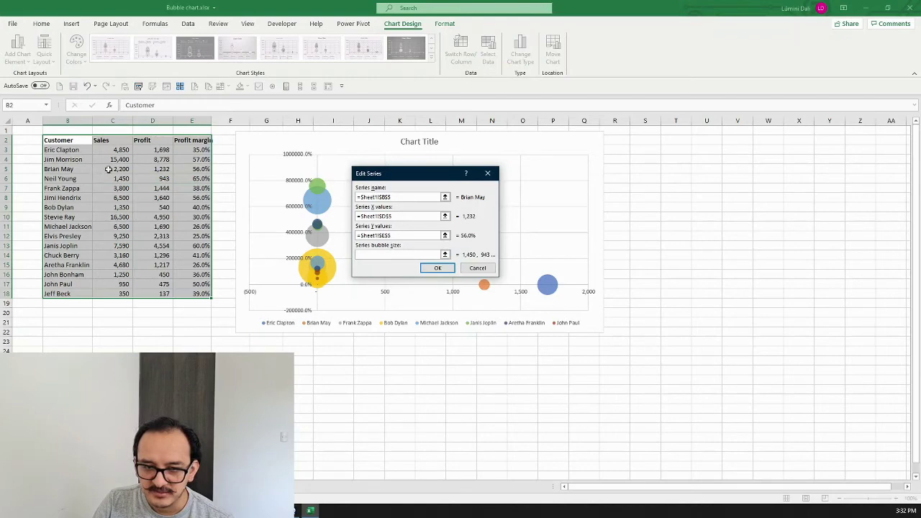
pyautogui.click(108, 169)
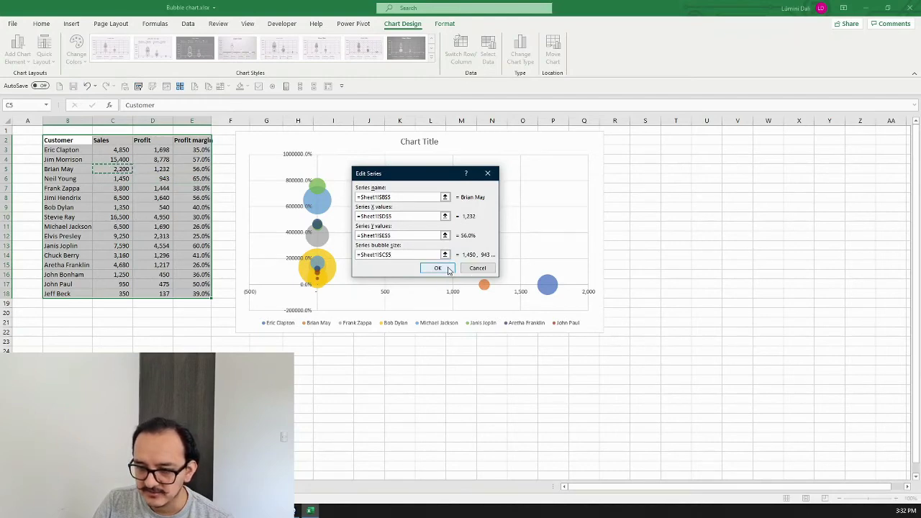
pyautogui.click(445, 271)
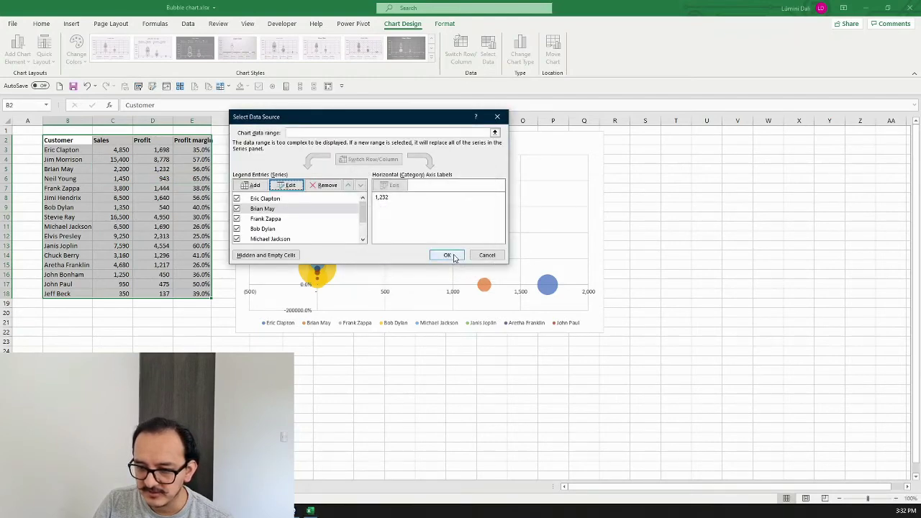
pyautogui.click(447, 255)
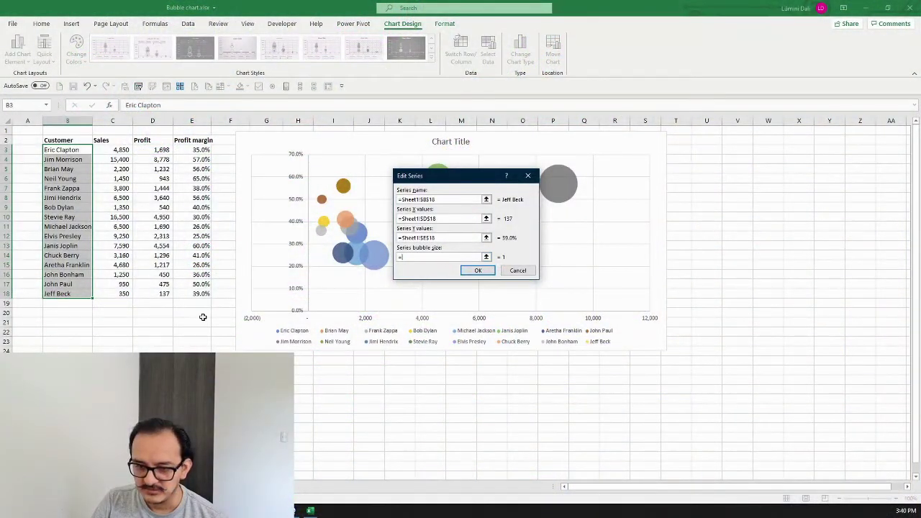
# Set the bubble size of the series for row 18 to the sales in cell C18 and apply the data source changes.
pyautogui.click(122, 292)
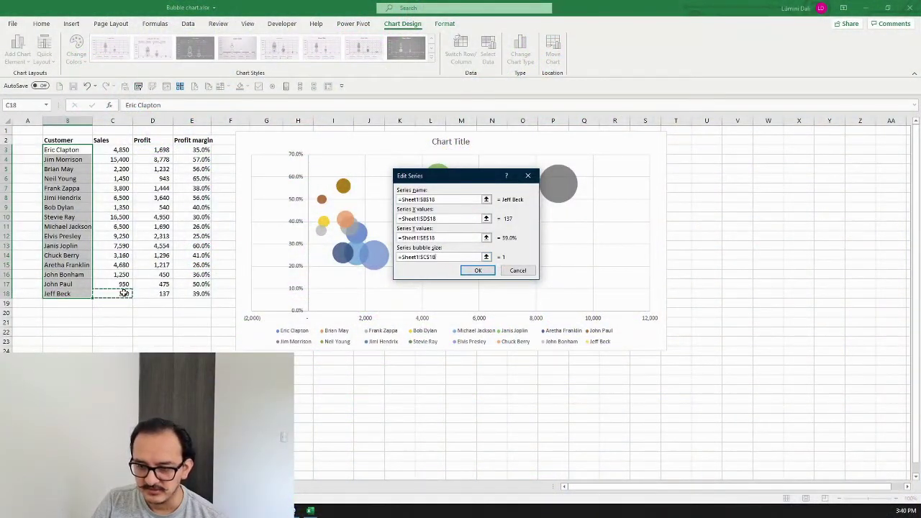
pyautogui.click(478, 270)
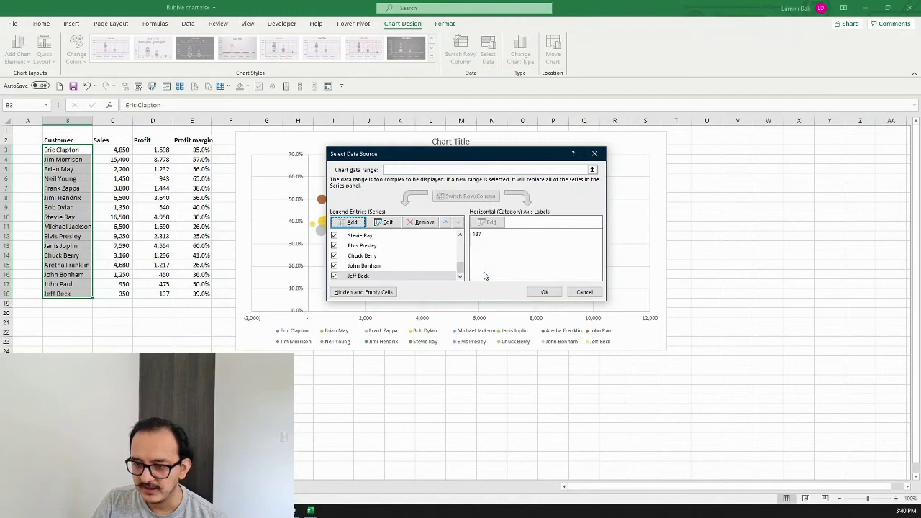
pyautogui.click(543, 293)
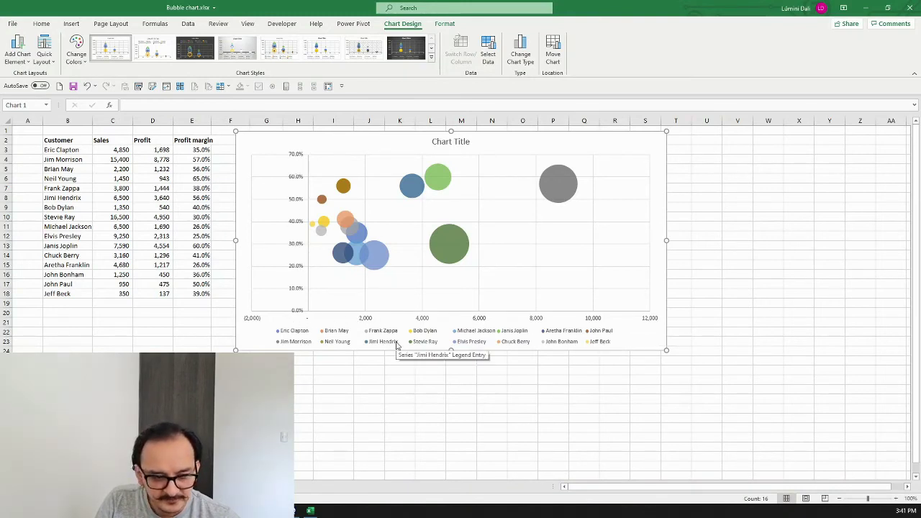
pyautogui.moveTo(556, 179)
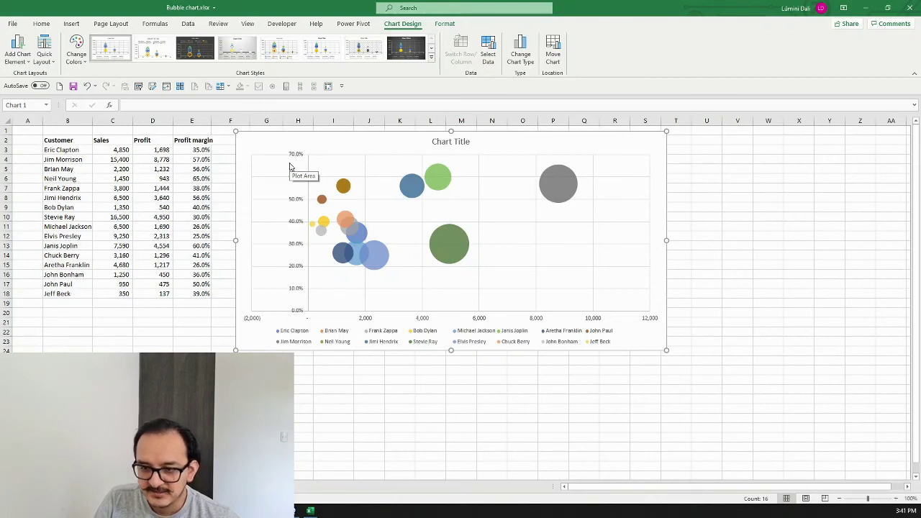
pyautogui.moveTo(423, 201)
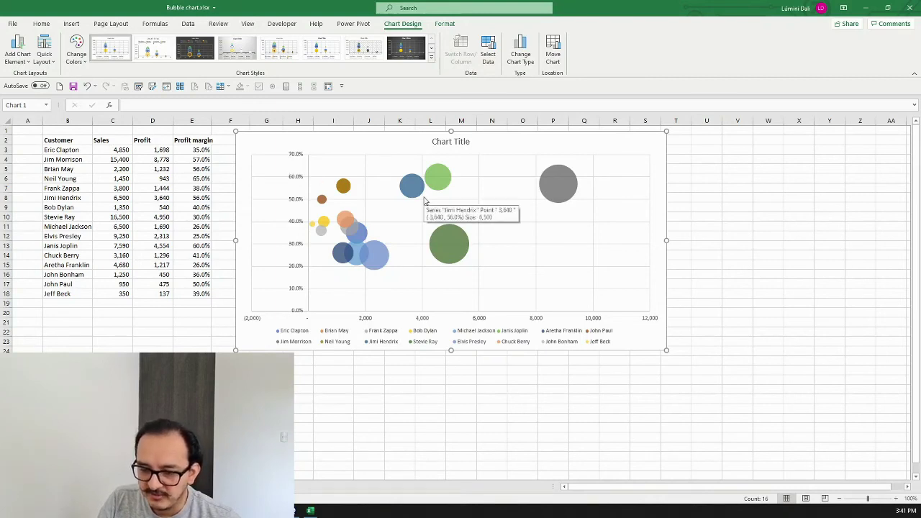